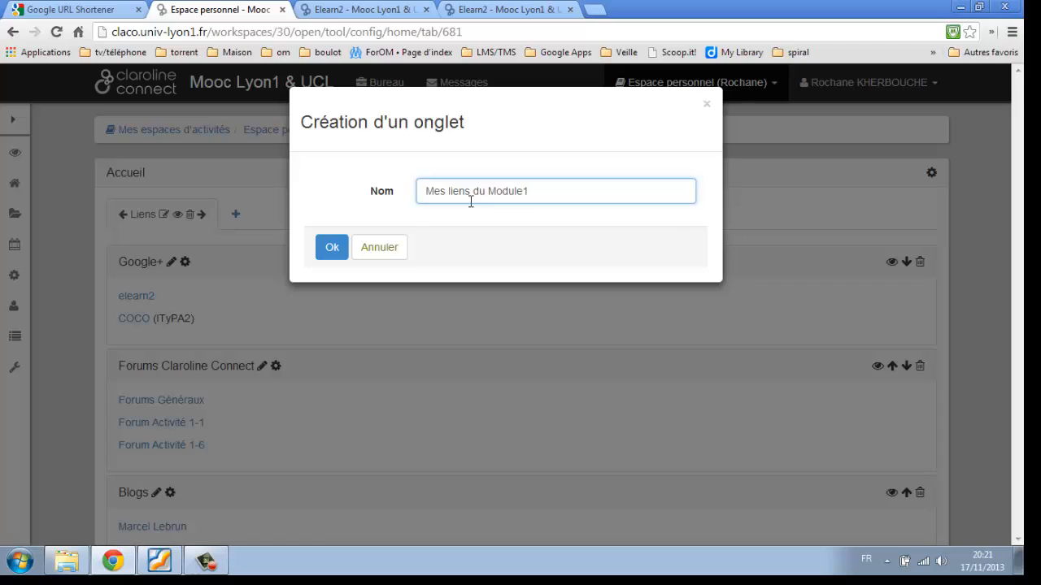
Create the new tab named "Mes liens du Module1", leaving its edit dialog without changes.
left_click(327, 252)
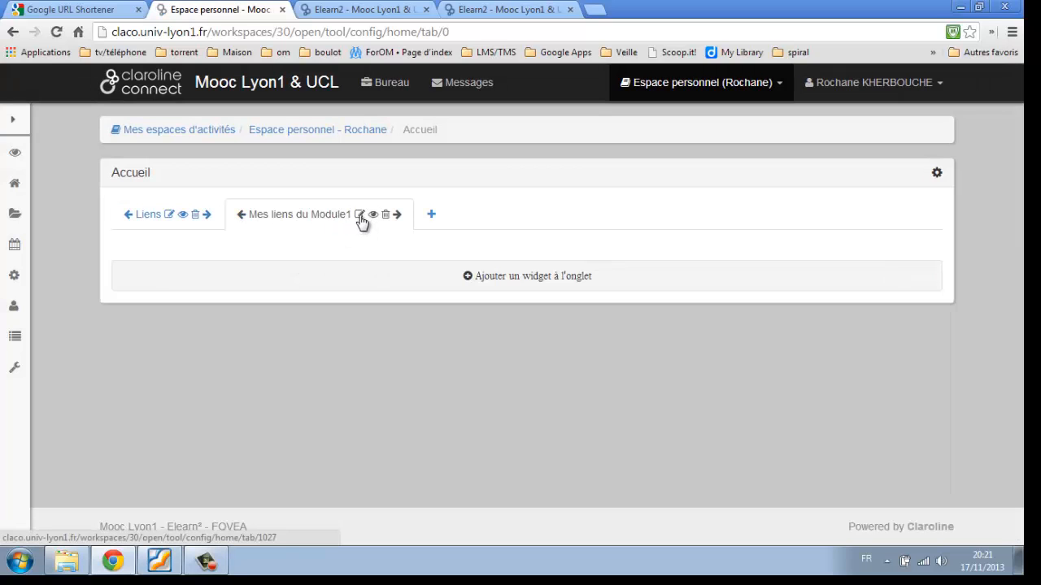
left_click(361, 218)
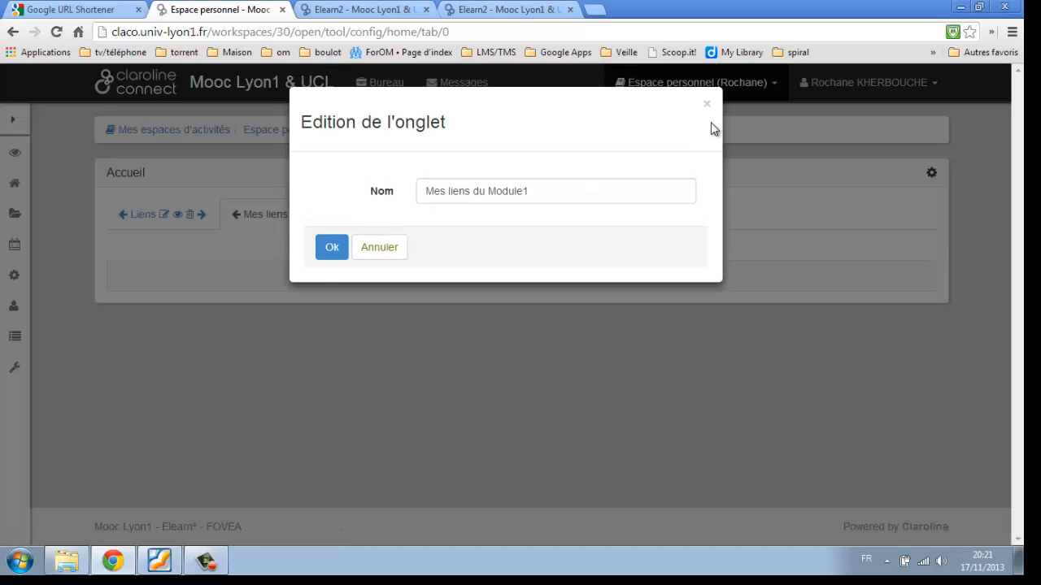
left_click(708, 107)
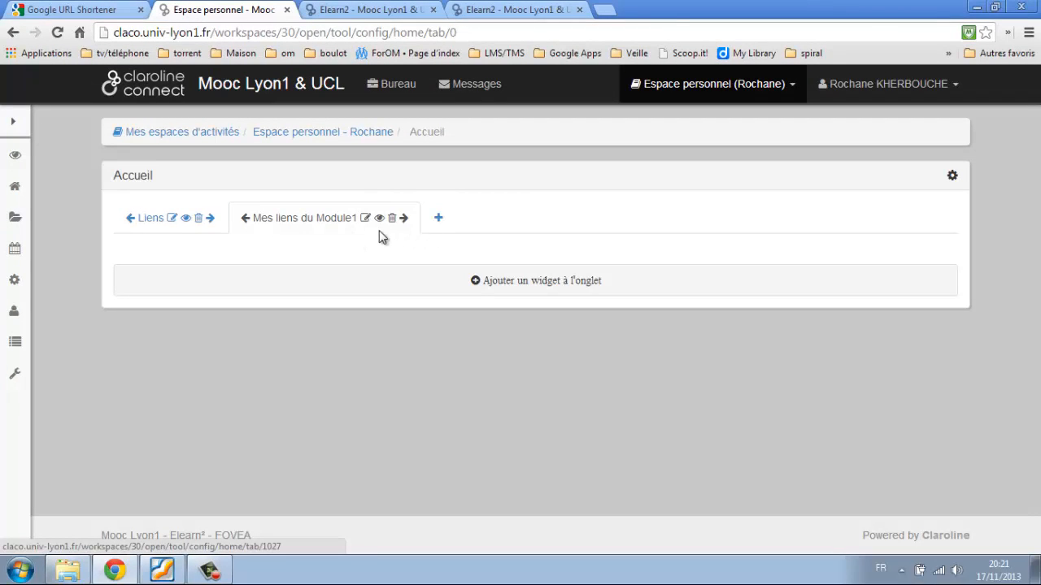
Add a widget named "Google+" of type Texte to the "Mes liens du Module1" tab.
left_click(521, 283)
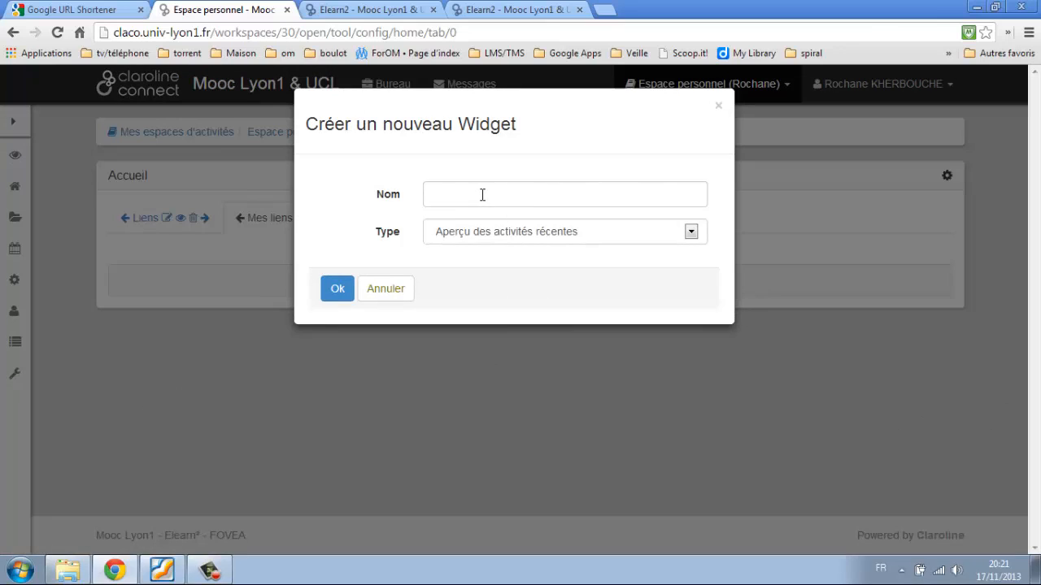
left_click(483, 194)
type("G")
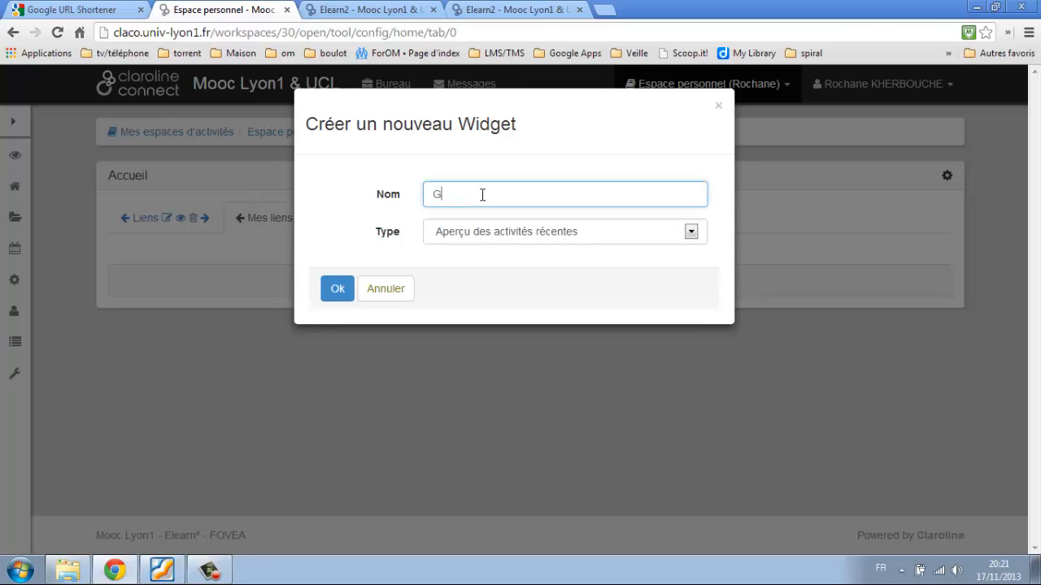
type("oogle+")
left_click(488, 232)
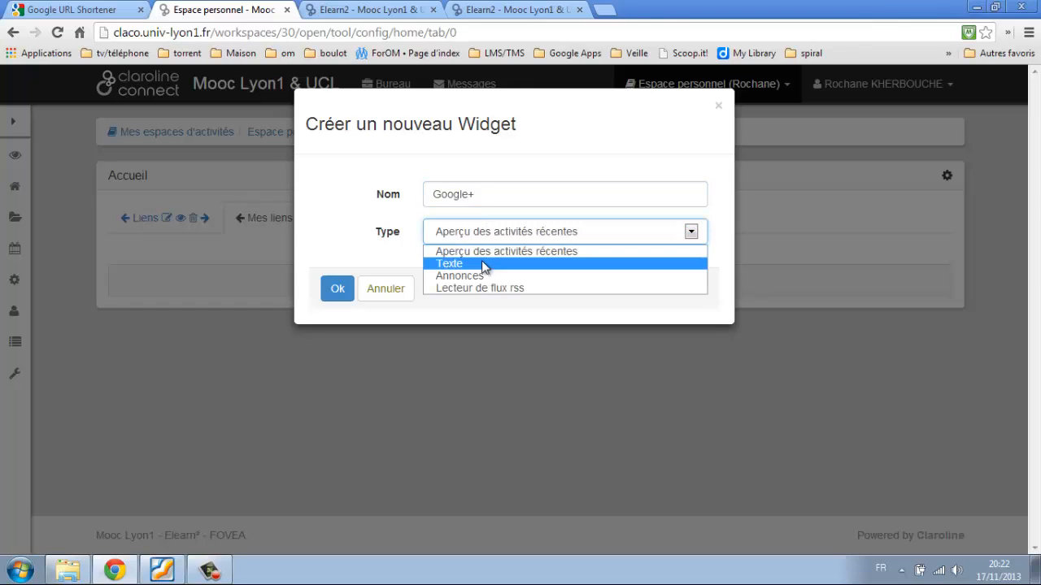
left_click(484, 263)
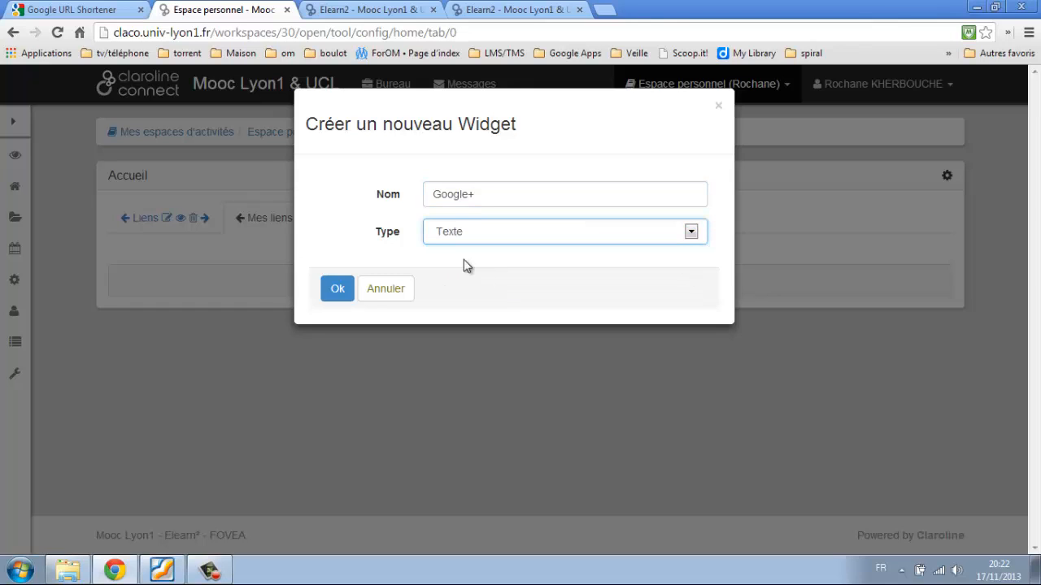
left_click(339, 293)
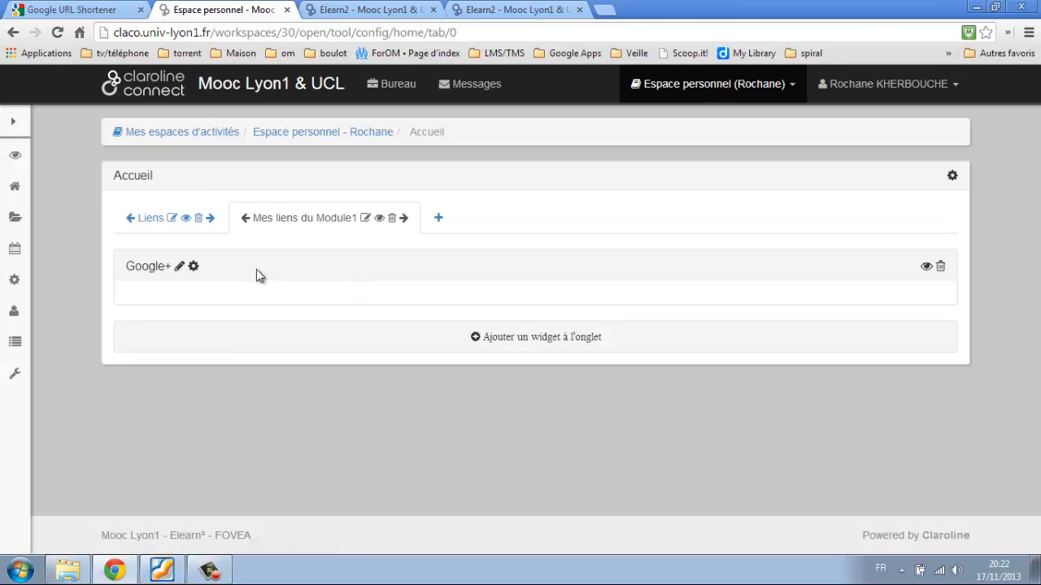
Fill the Google+ widget's content with three lines: "Google+", "elearn²" and "COCO".
left_click(193, 268)
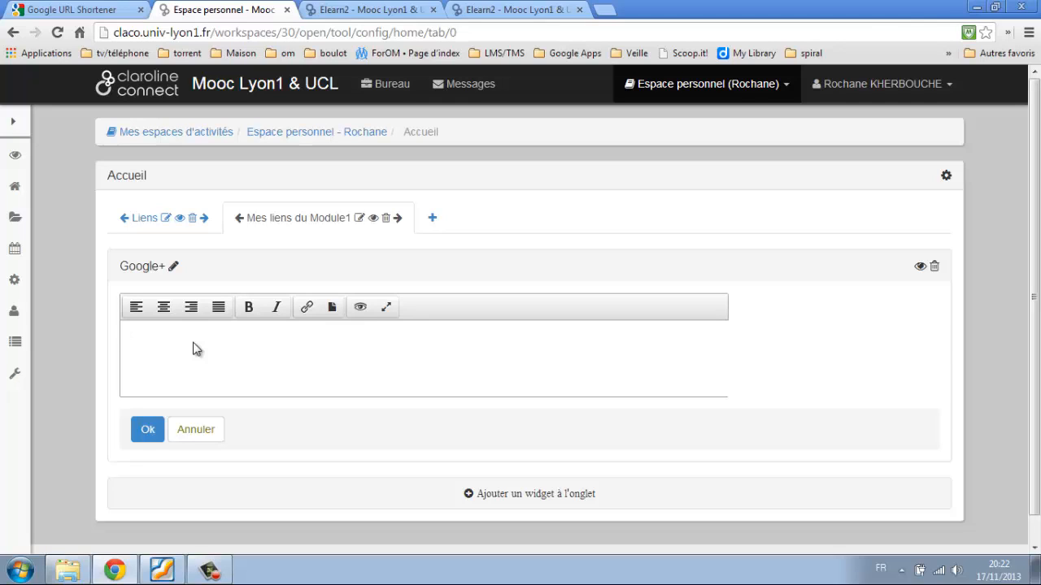
type("Goog")
type("le+ ")
type("ele")
type("arn²")
key("Return")
type("Coco")
Start a link on the "Google+" line and copy the address of the Google+ home page from a new browser tab.
left_click_drag(169, 334, 126, 334)
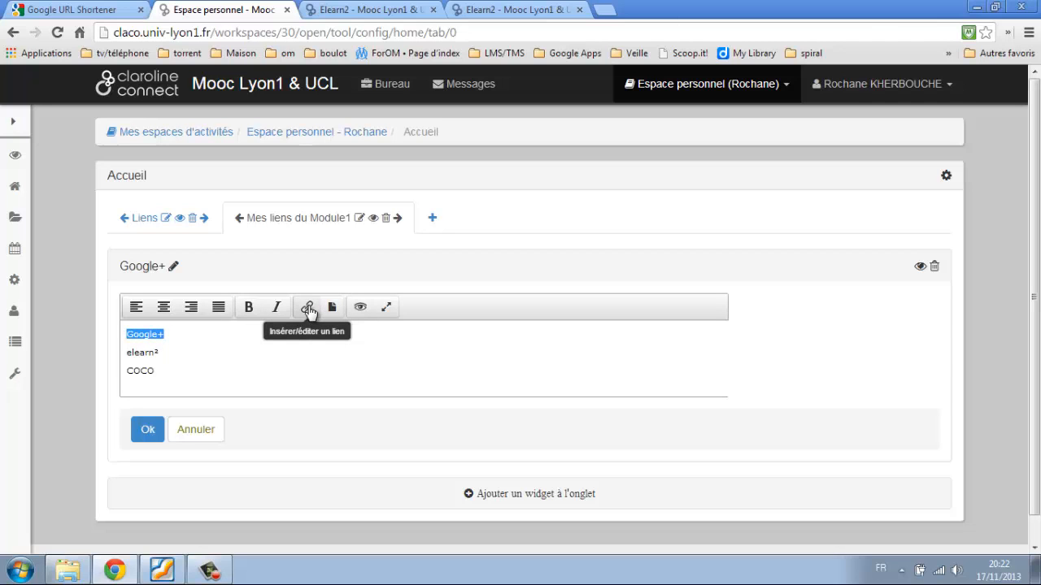
left_click(309, 309)
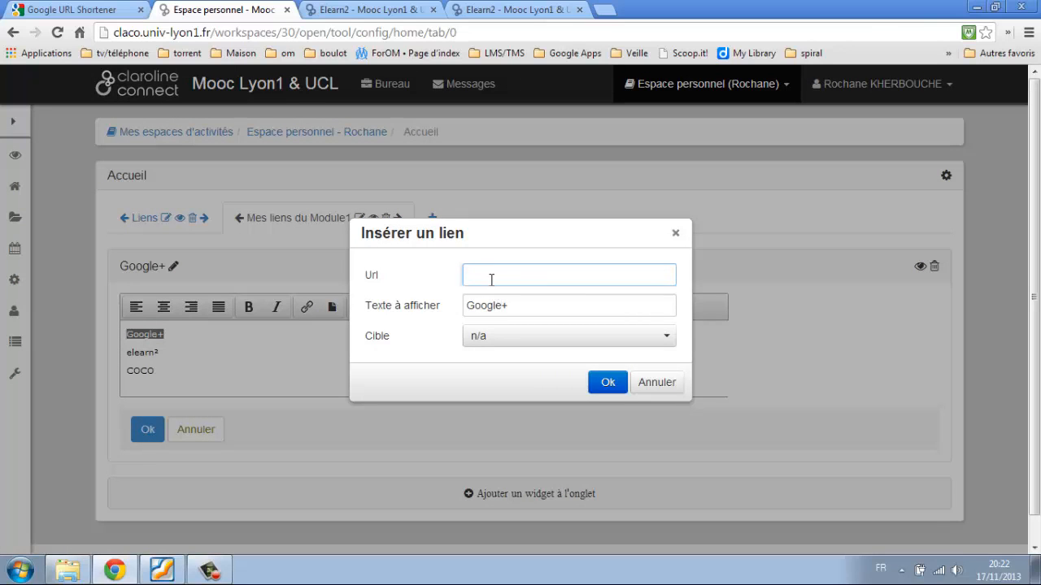
left_click(602, 10)
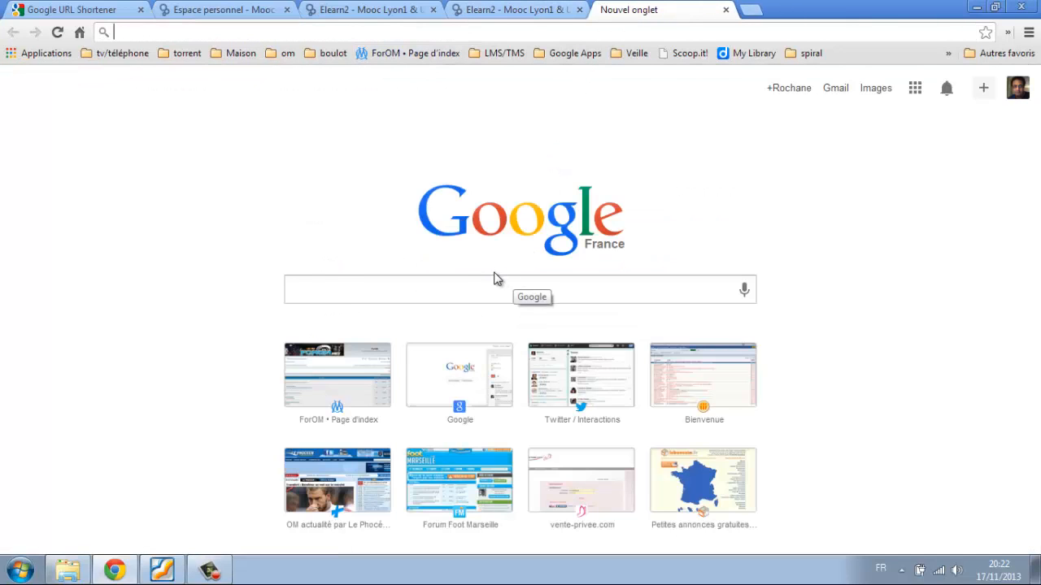
left_click(786, 88)
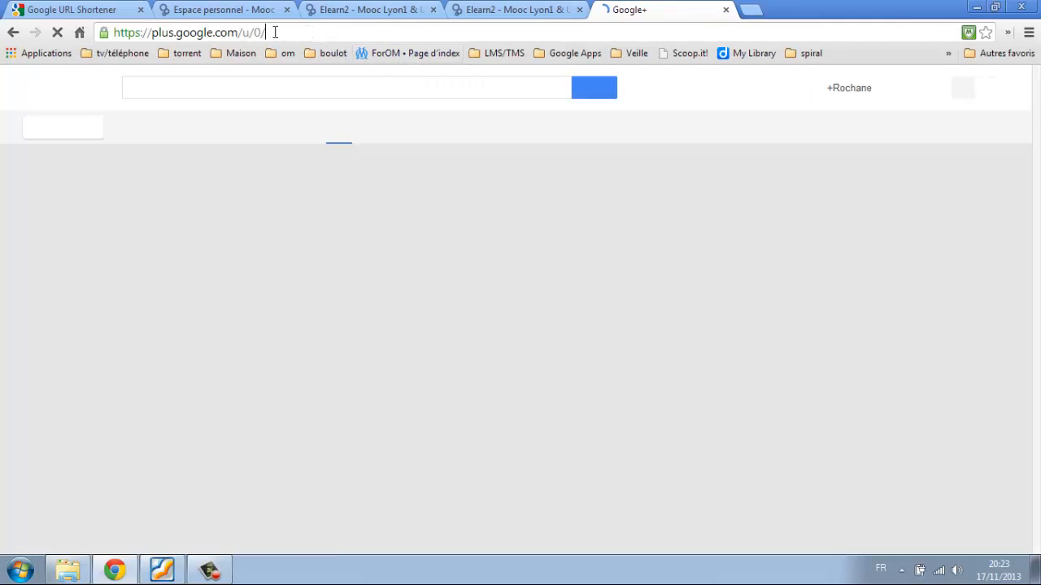
left_click(274, 33)
key("ctrl+c")
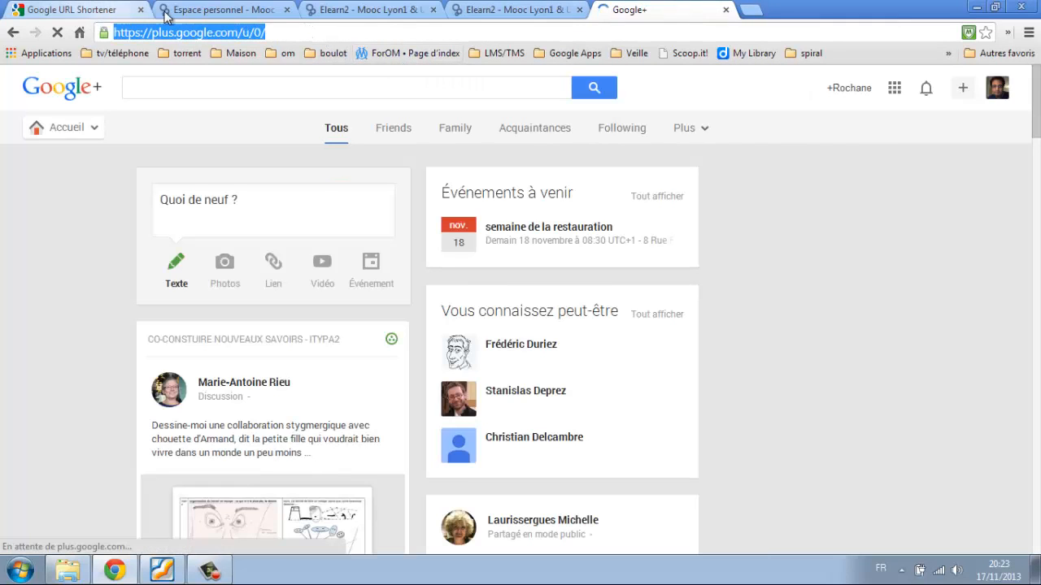
left_click(215, 10)
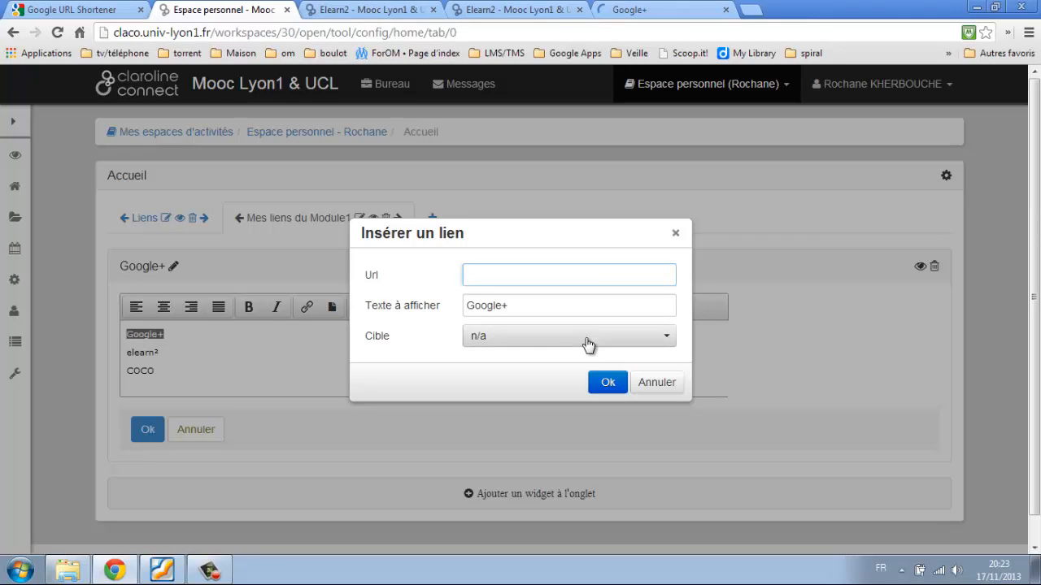
key("ctrl+v")
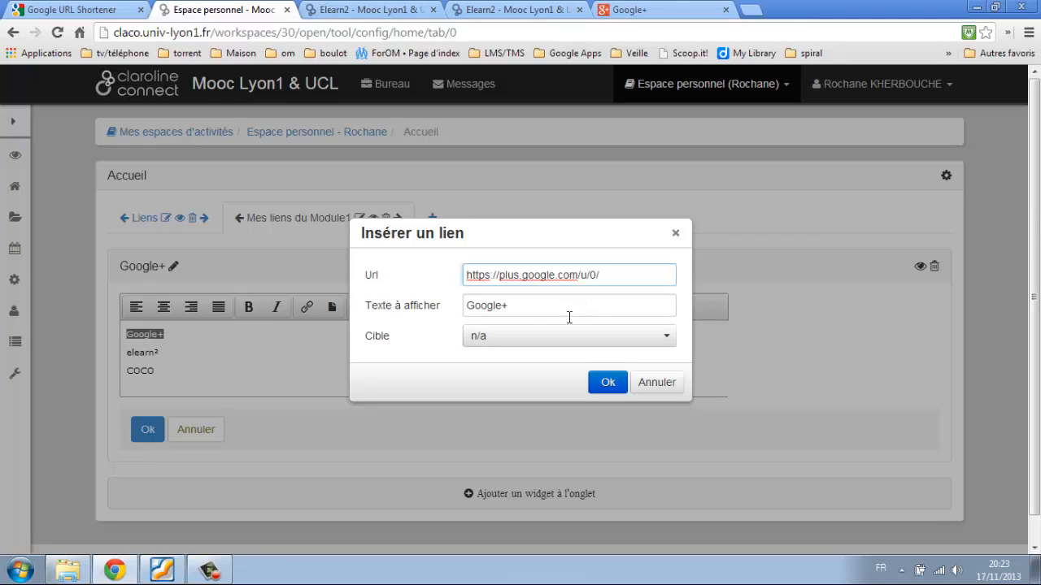
left_click(517, 342)
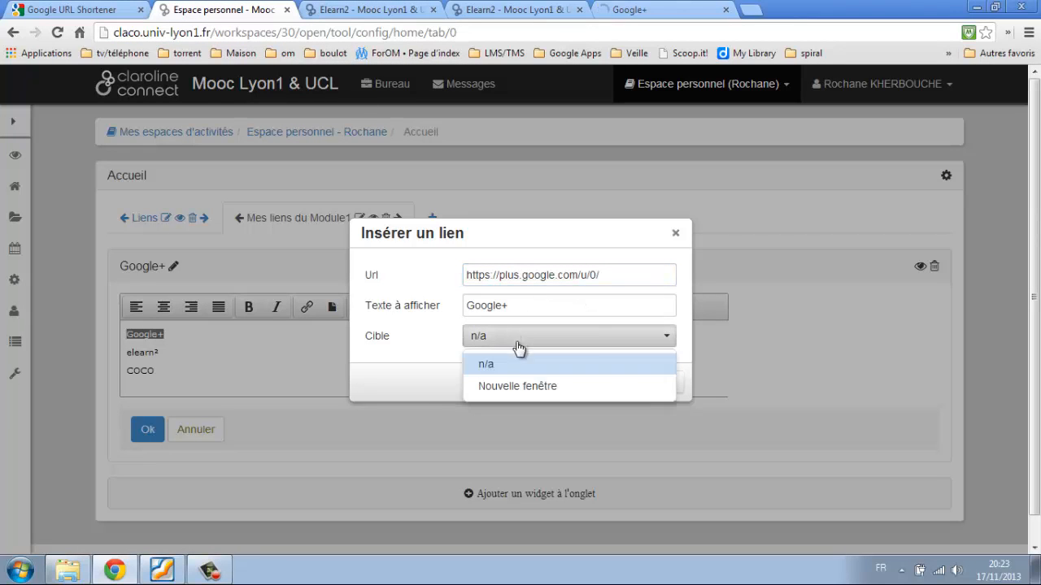
left_click(517, 388)
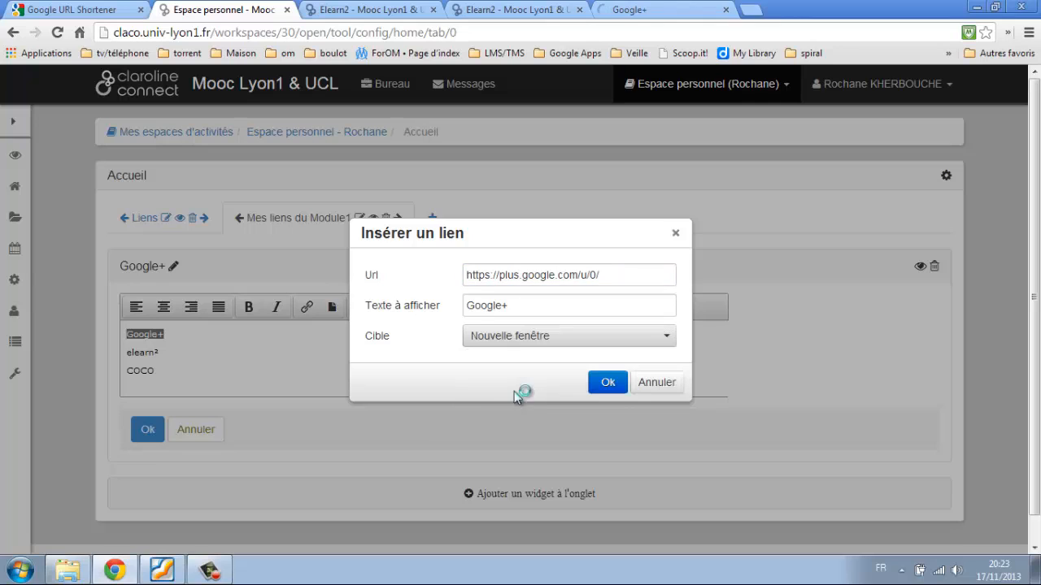
left_click(605, 387)
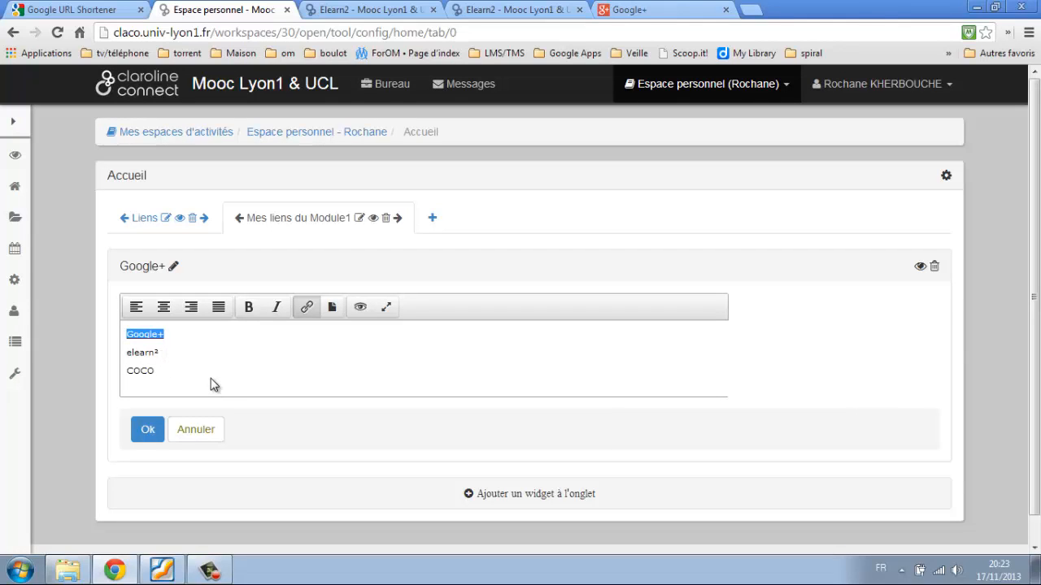
left_click(147, 431)
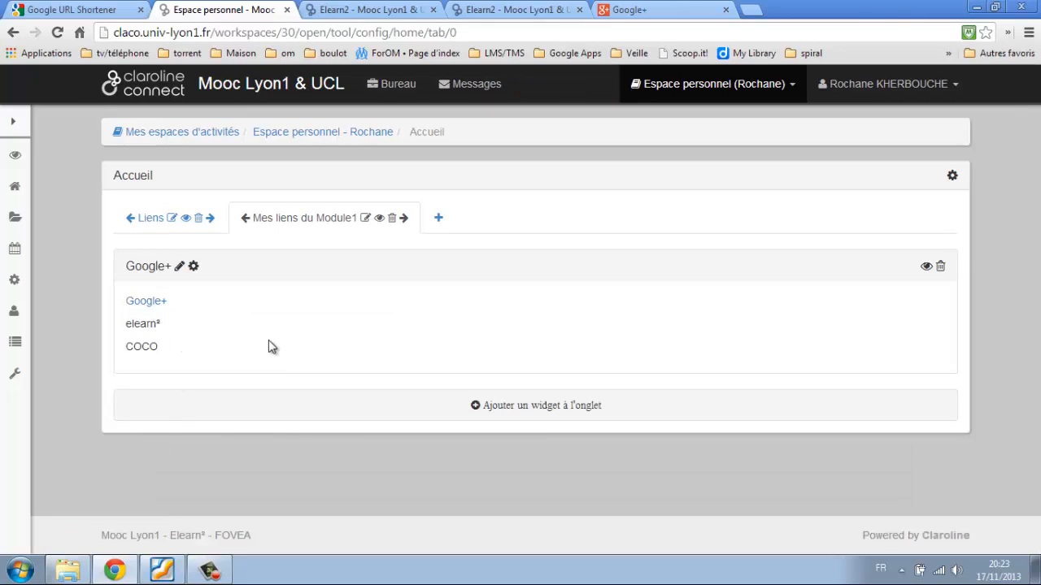
Add a second widget named "Mes forums" of type Texte to the tab.
left_click(565, 406)
left_click(500, 192)
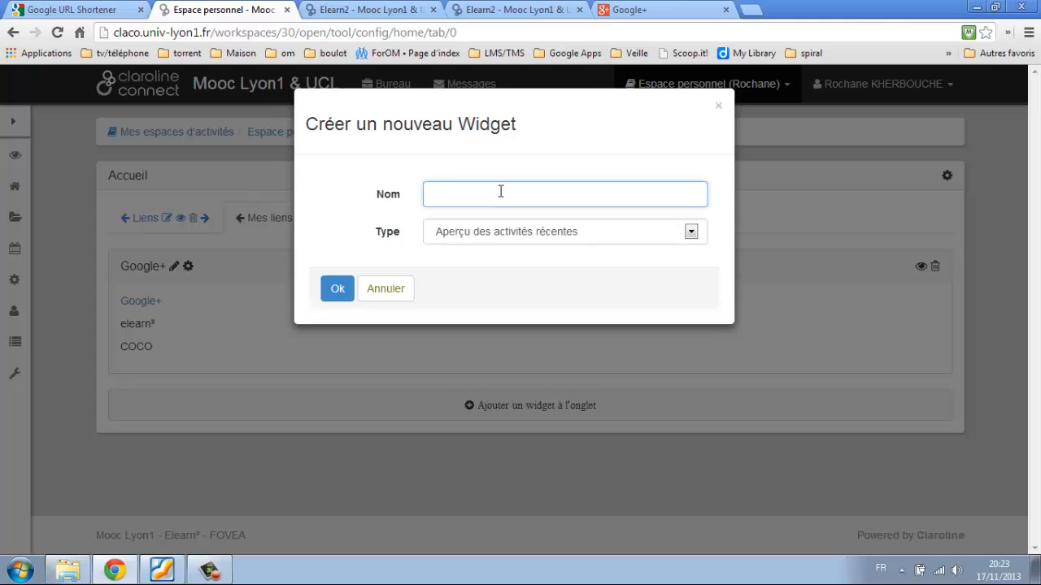
type("m")
key("BackSpace")
type("Mes forums")
left_click(485, 231)
left_click(479, 265)
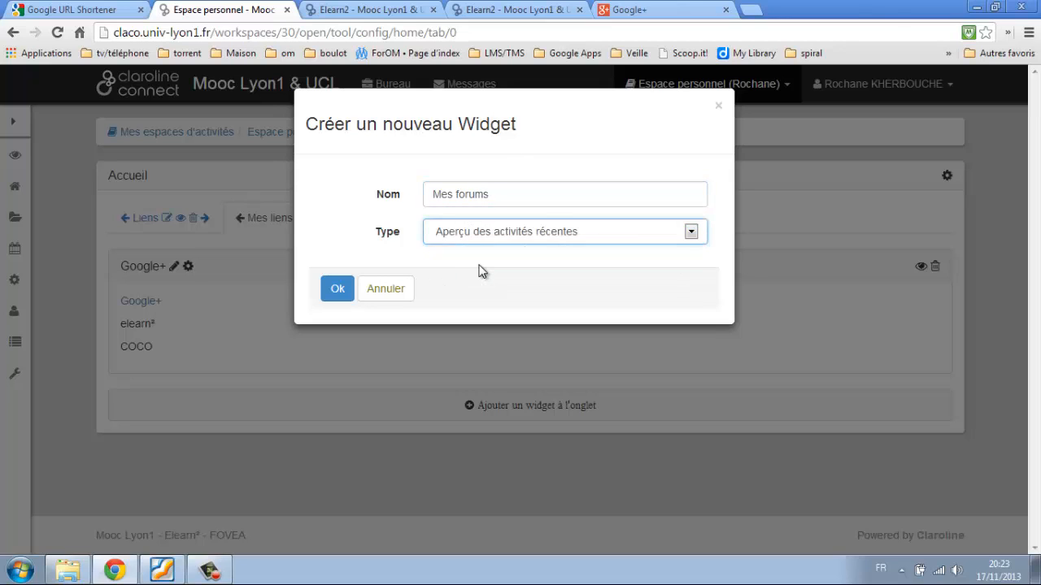
left_click(337, 291)
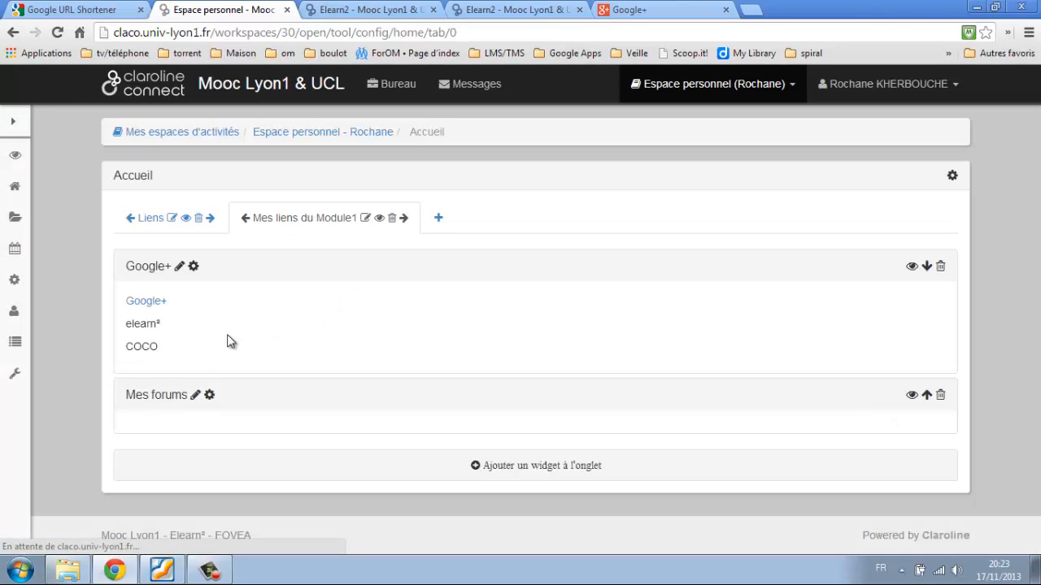
Enter "Forums généraux" as the content of the "Mes forums" widget.
left_click(209, 396)
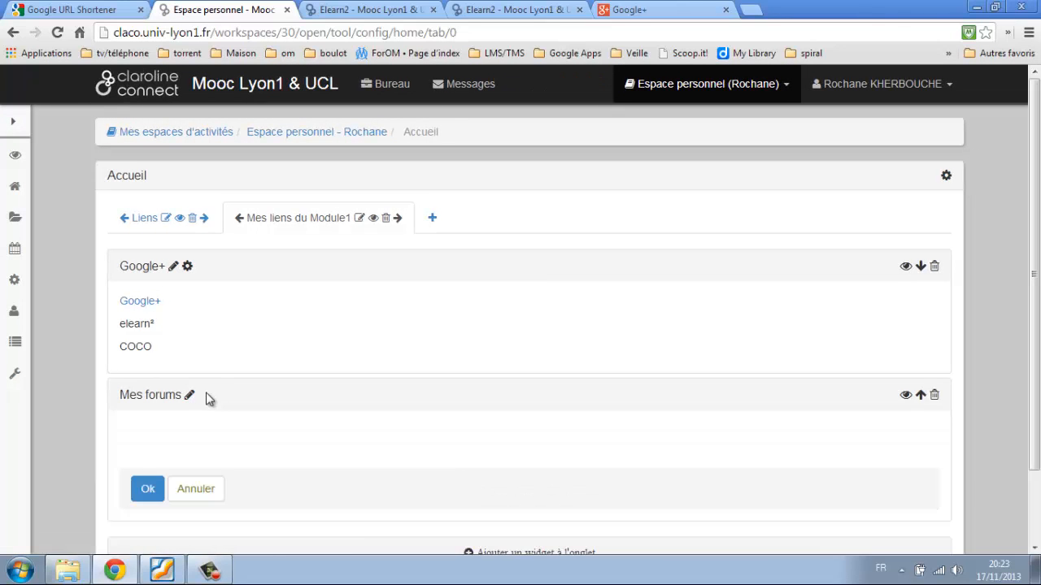
left_click(266, 465)
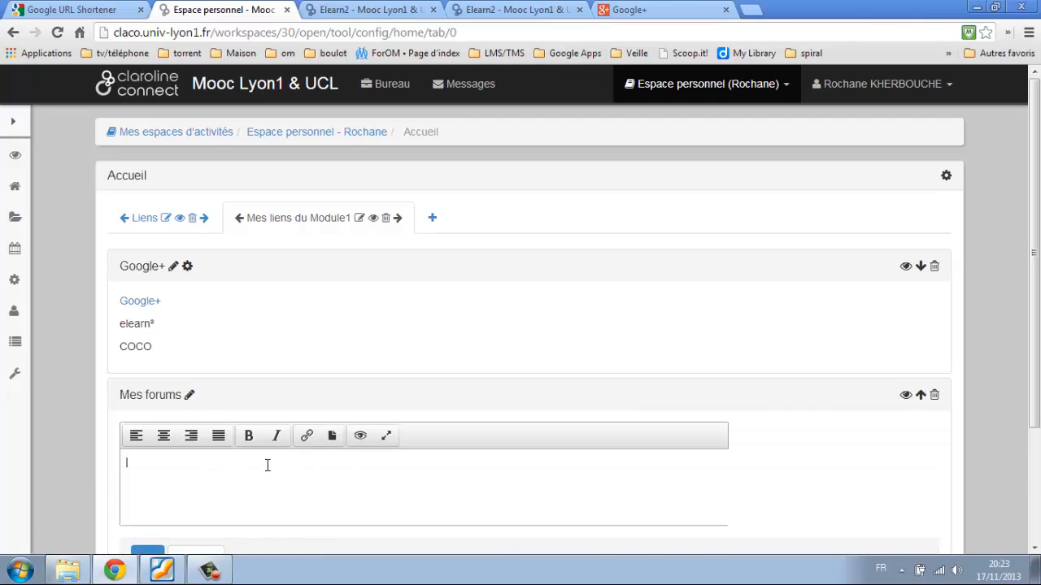
type("Forums du")
key("BackSpace")
type("généraux")
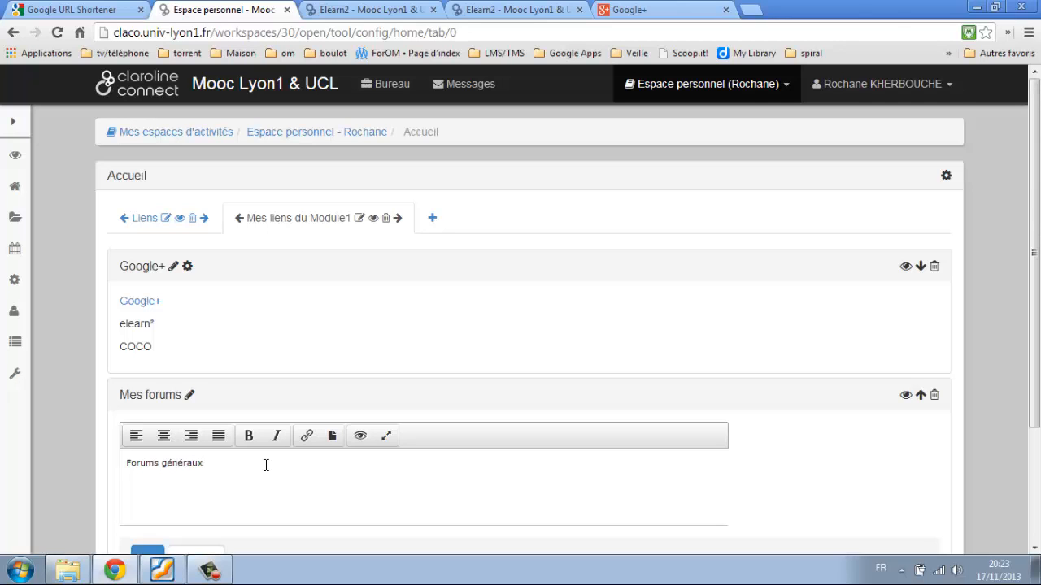
Start a link on "Forums généraux" and copy the address of the FORUMS GENERAUX resources page for it.
left_click_drag(265, 465, 126, 465)
left_click(307, 435)
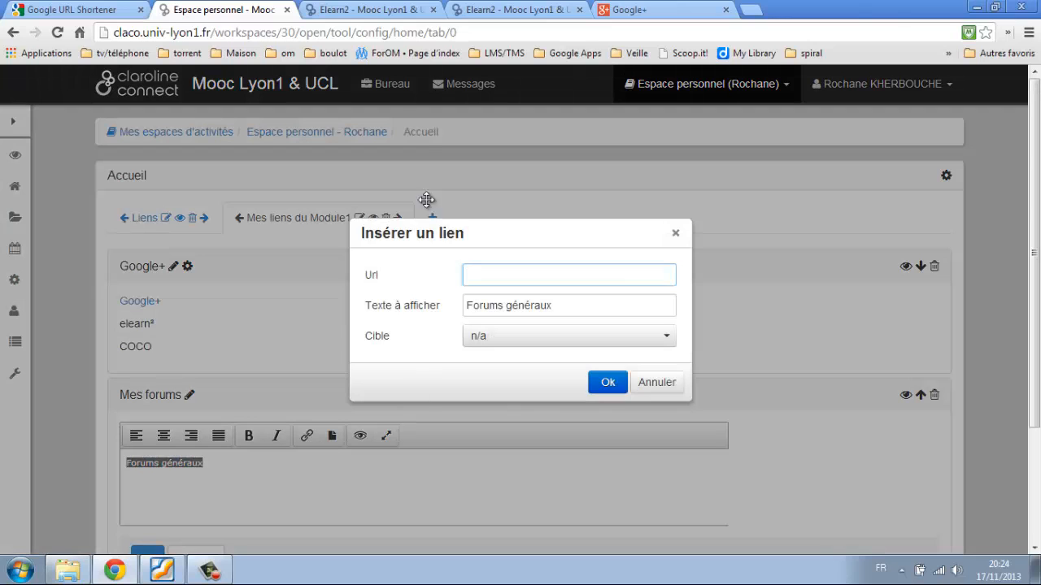
left_click(387, 11)
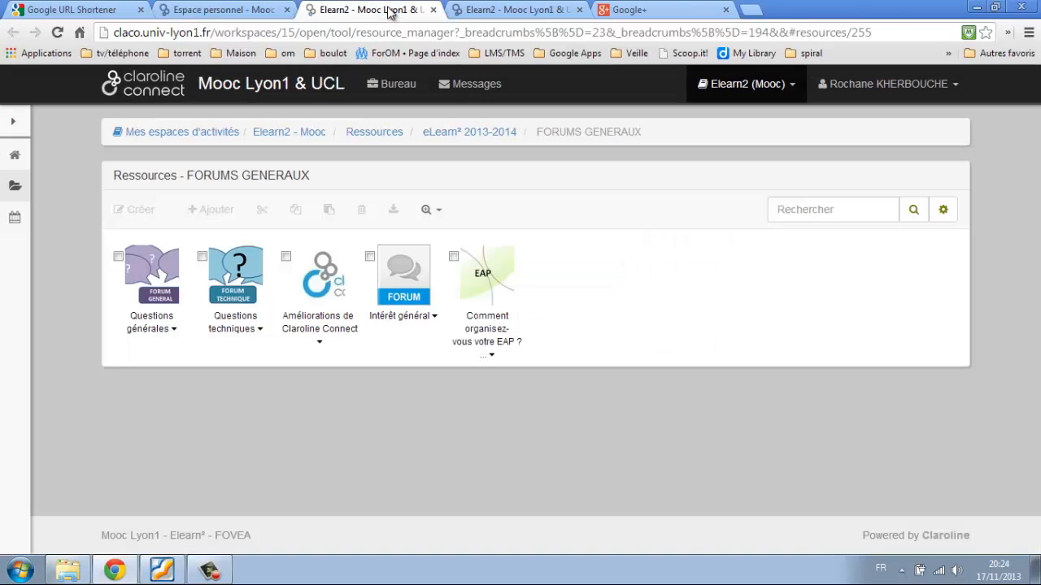
left_click(546, 31)
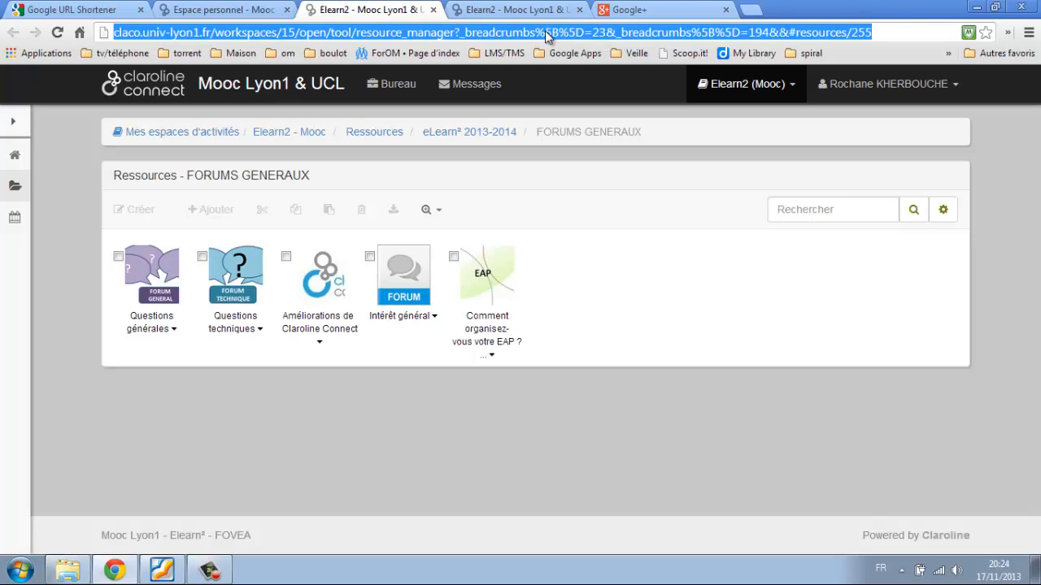
left_click(232, 11)
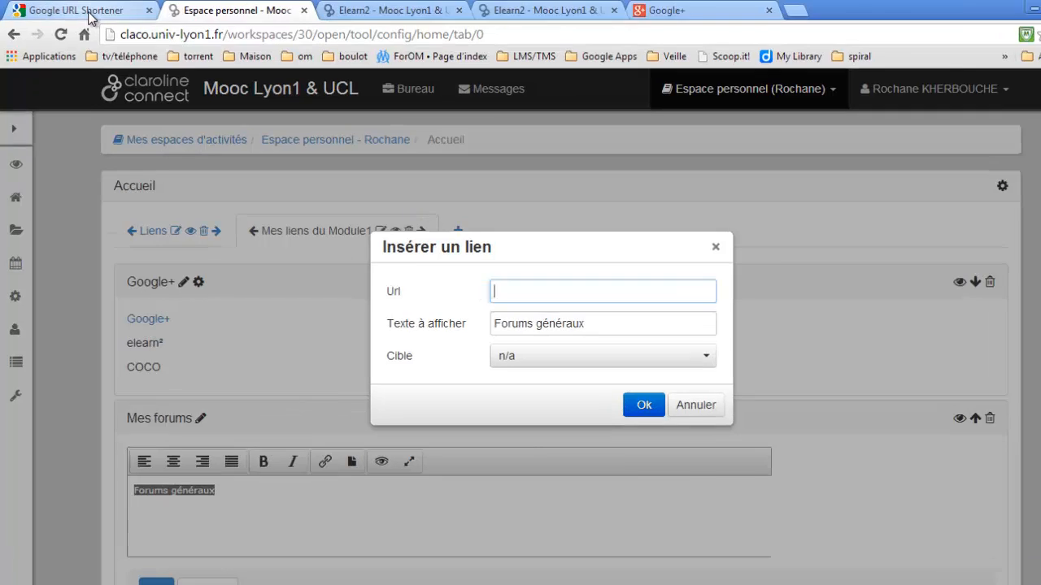
Shorten the copied forums page address with Google URL Shortener and return to the link dialog.
left_click(77, 9)
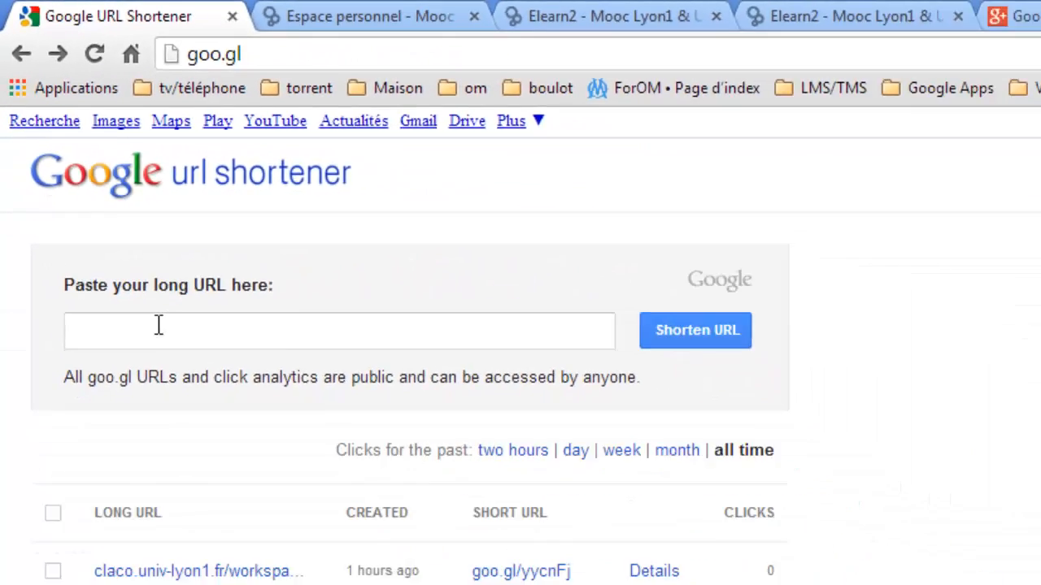
left_click(158, 325)
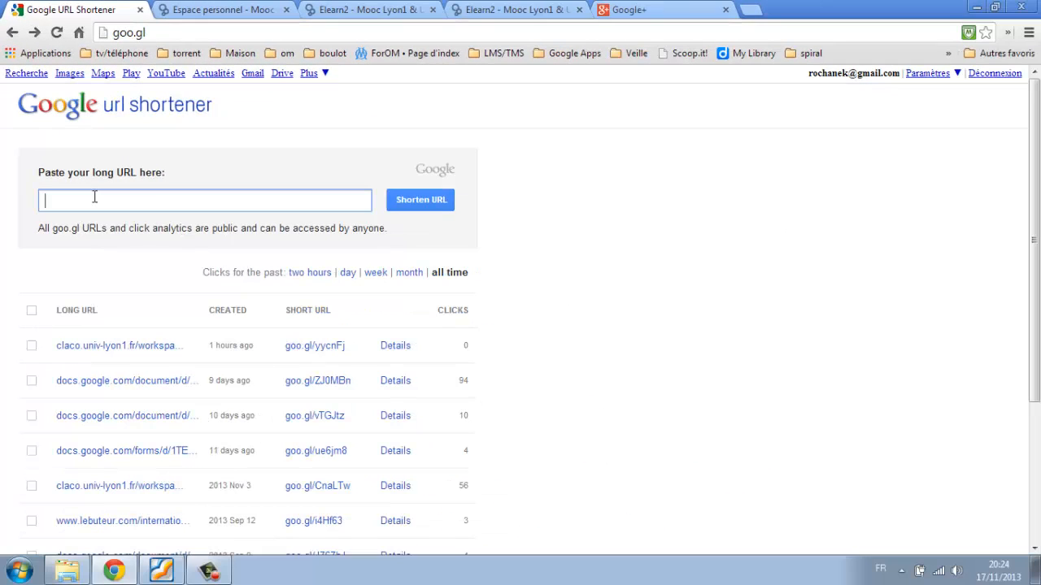
key("ctrl+v")
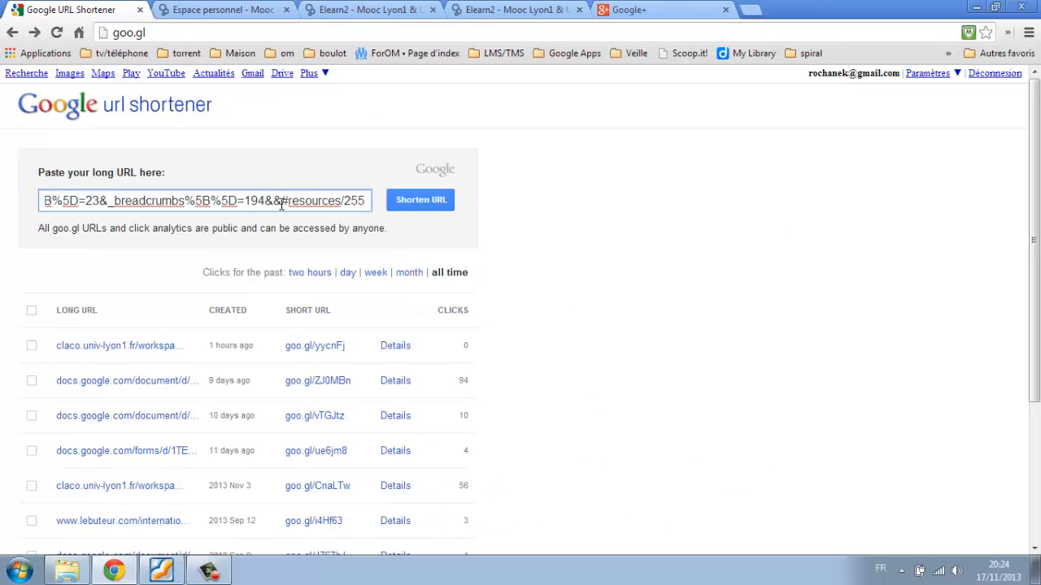
left_click(420, 199)
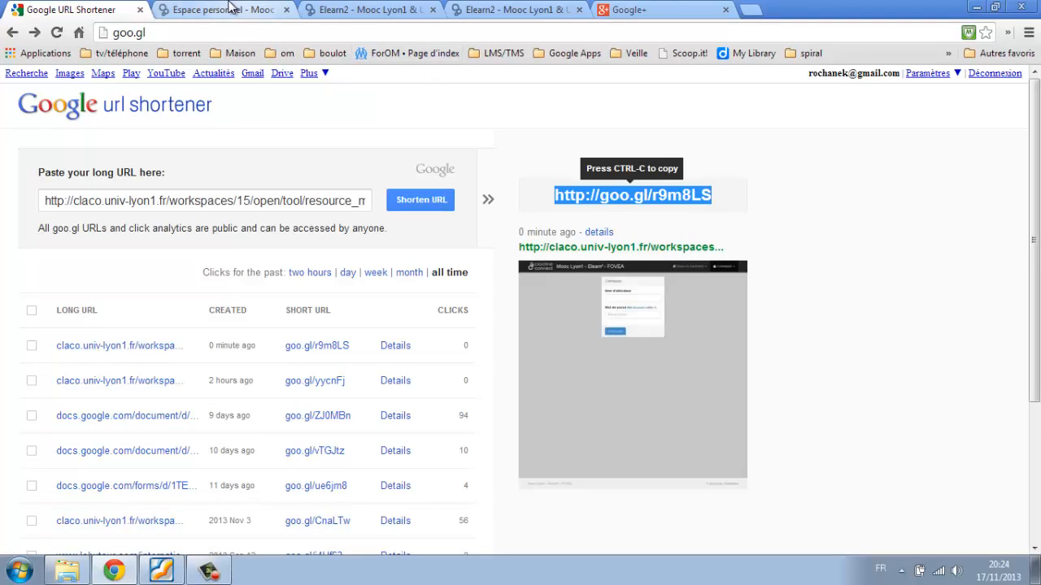
left_click(260, 12)
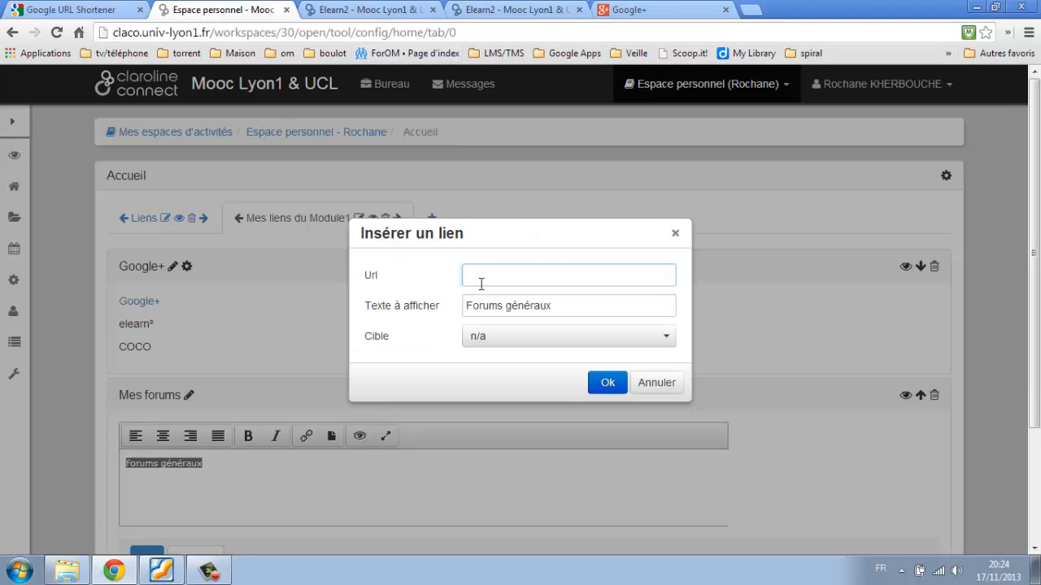
type("http://goo.gl/r9m8LS")
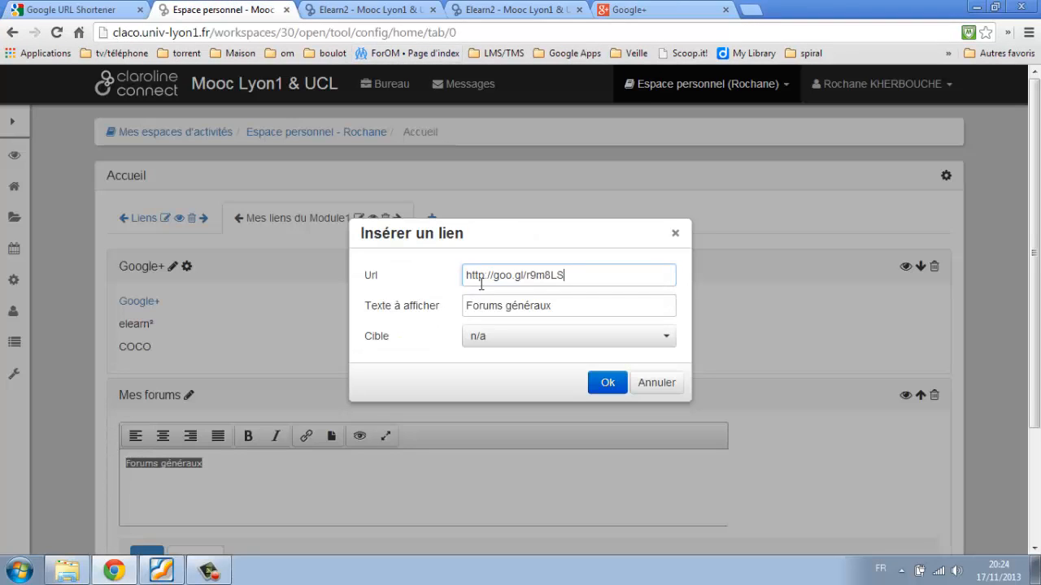
left_click(508, 342)
left_click(514, 387)
left_click(605, 383)
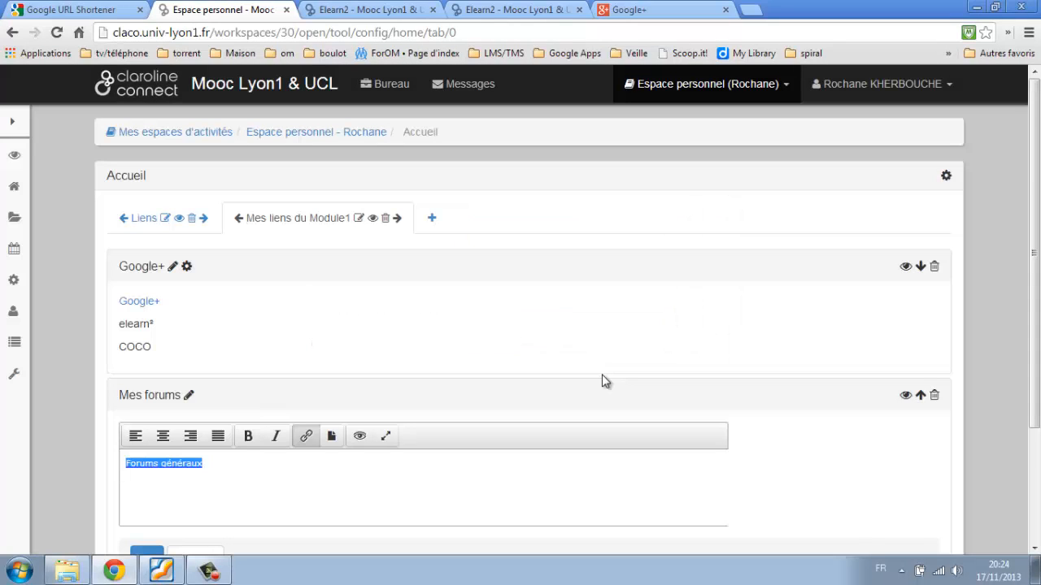
scroll(588, 373, "down", 2)
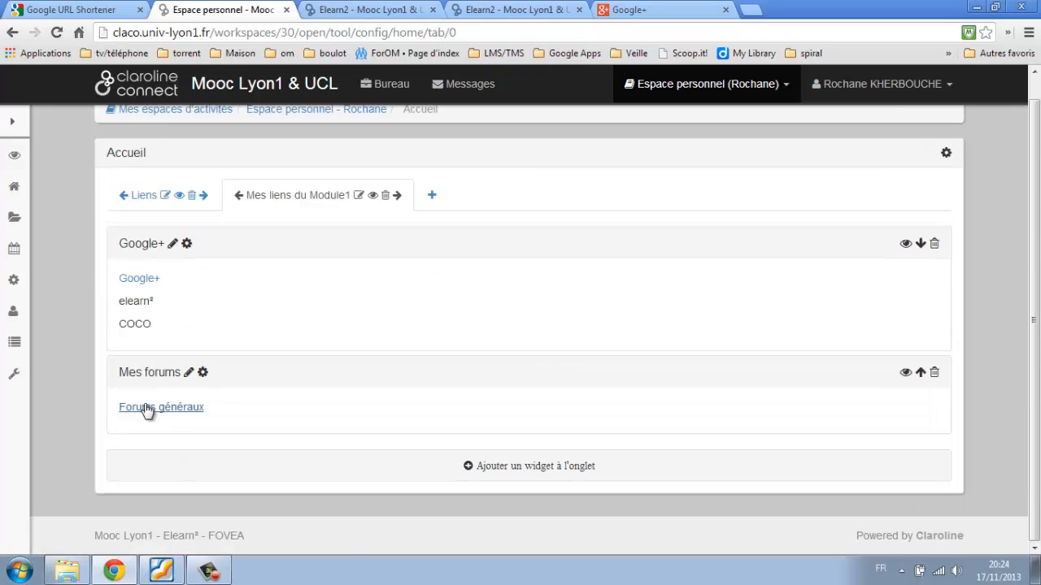
left_click(947, 154)
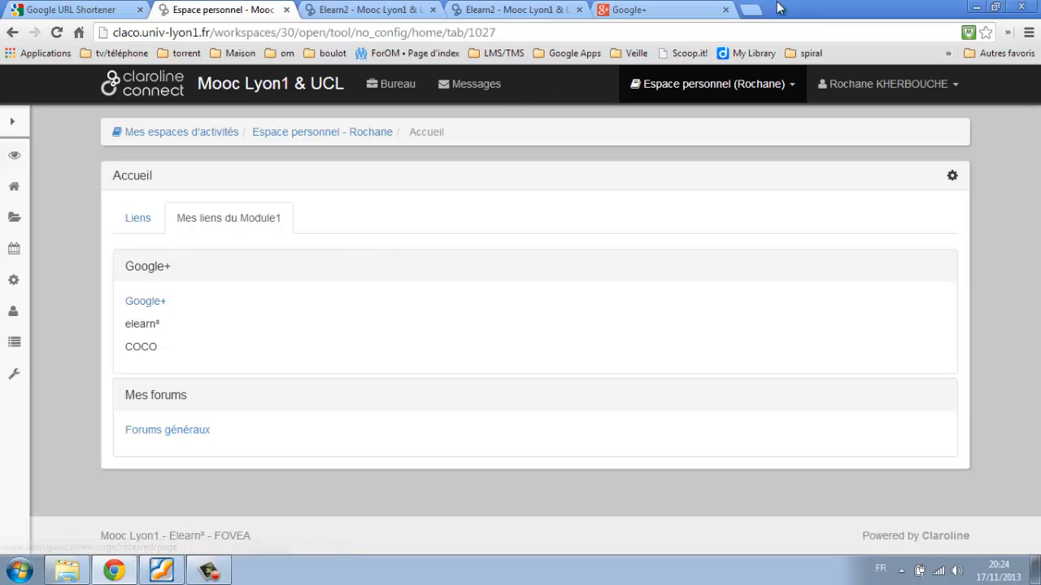
Close the old Google+ page and test the "Google+" and "Forums généraux" links, returning to the personal space after each.
left_click(726, 9)
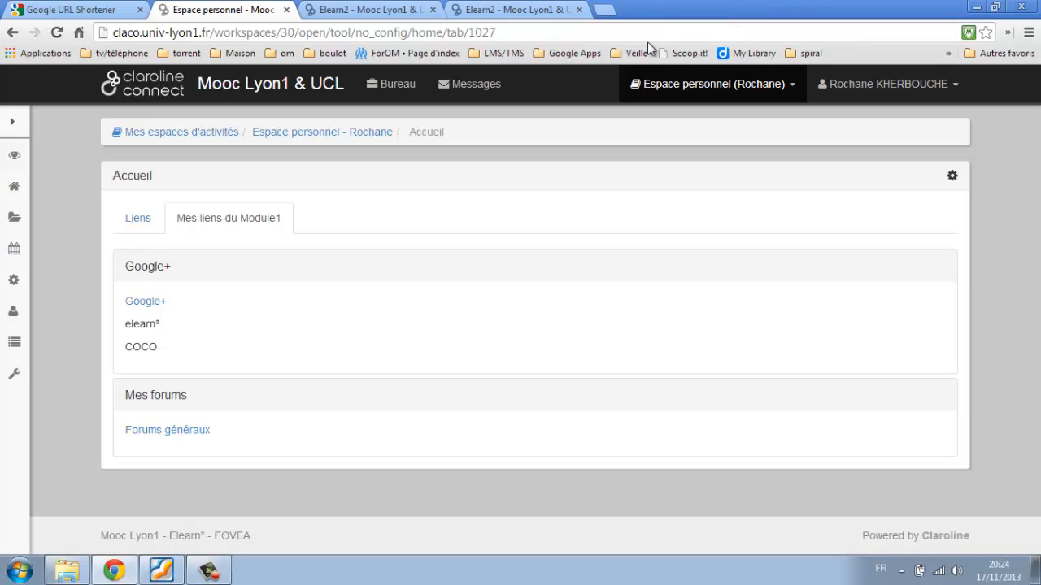
left_click(156, 302)
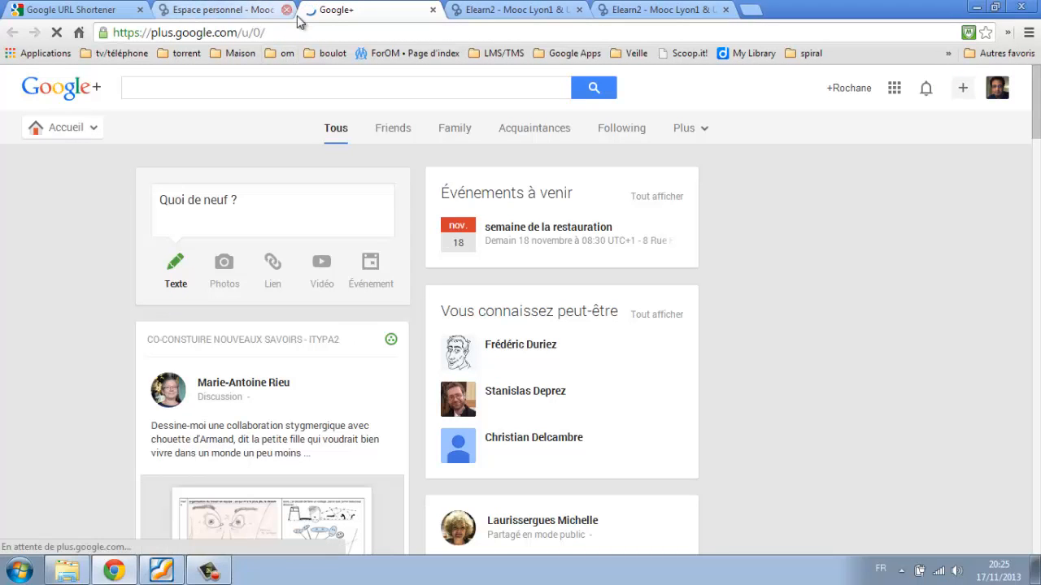
left_click(214, 12)
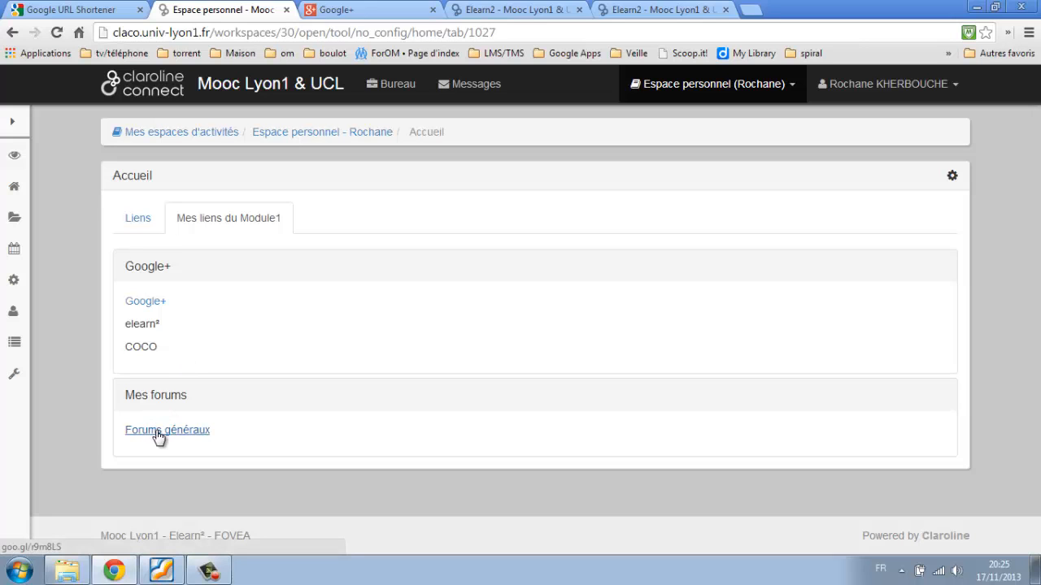
left_click(158, 433)
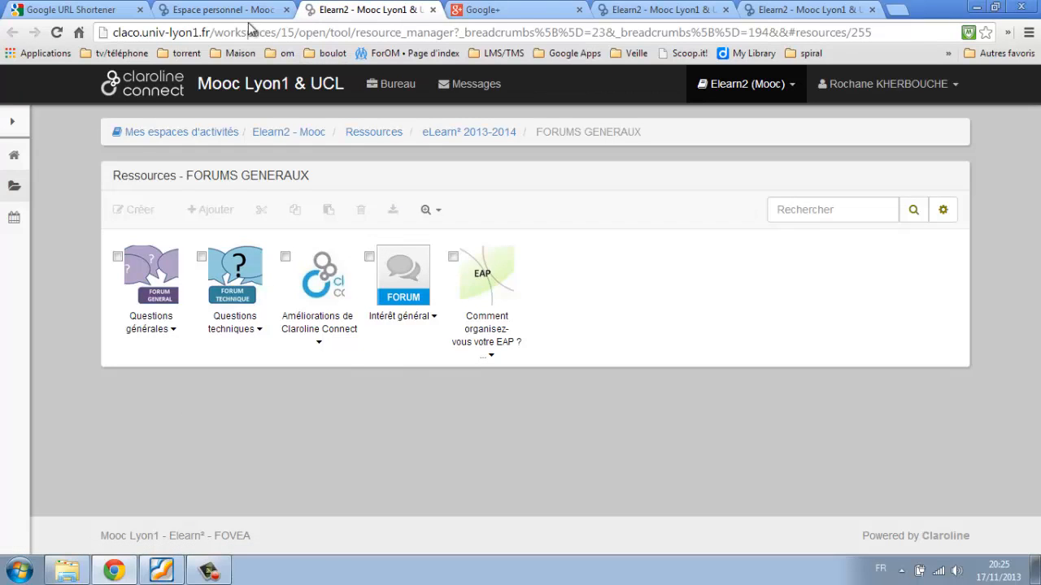
left_click(224, 10)
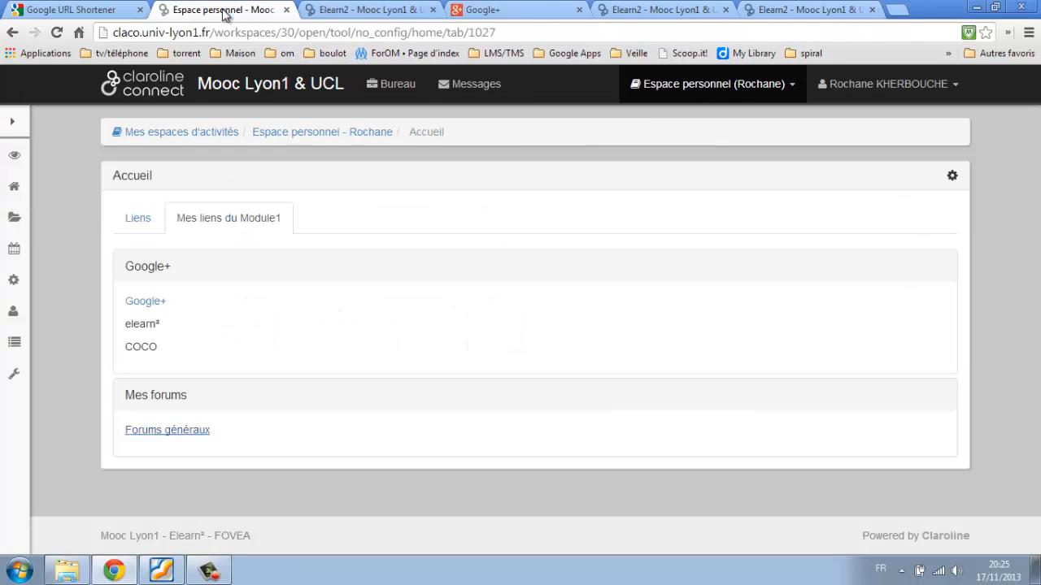
Review the Google+, forum and blog links in the existing "Liens" tab of the personal space.
left_click(137, 218)
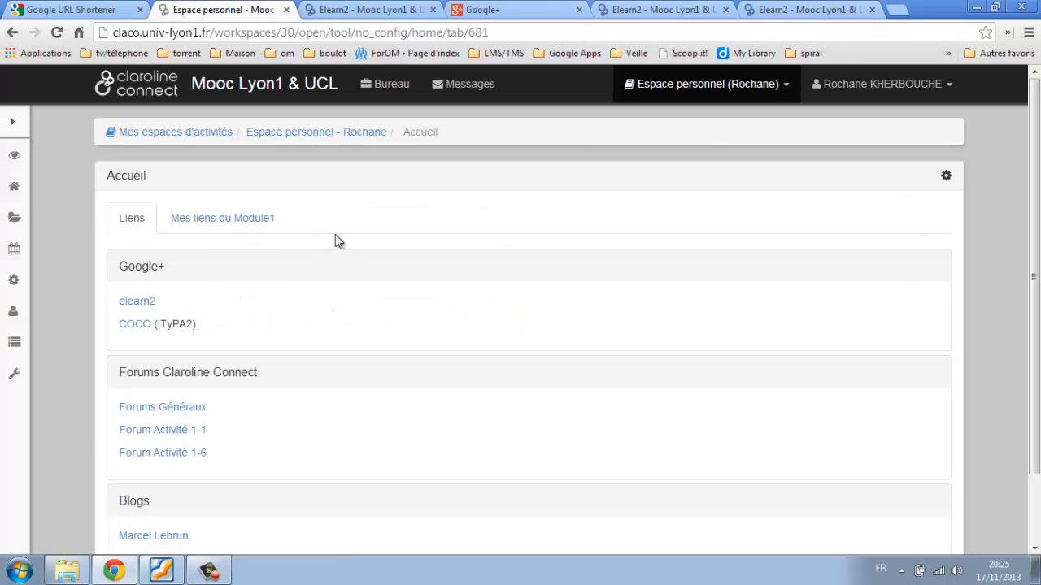
scroll(348, 246, "down", 2)
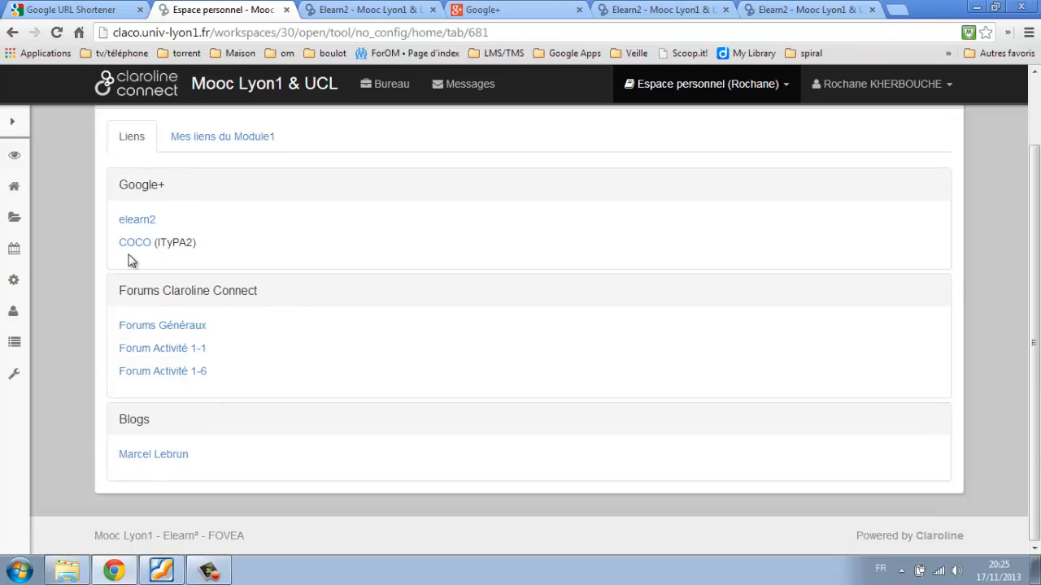
scroll(278, 253, "up", 2)
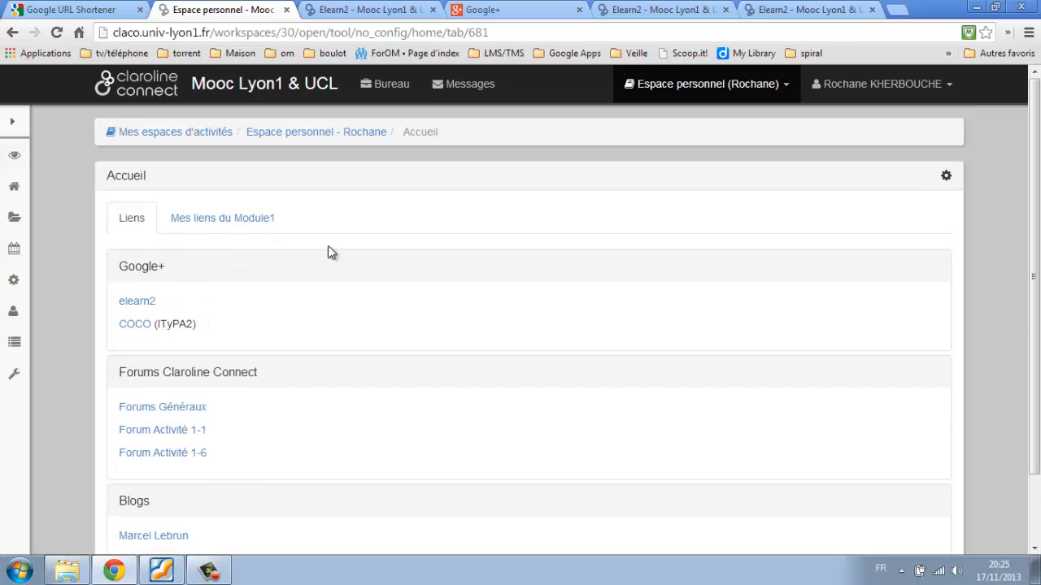